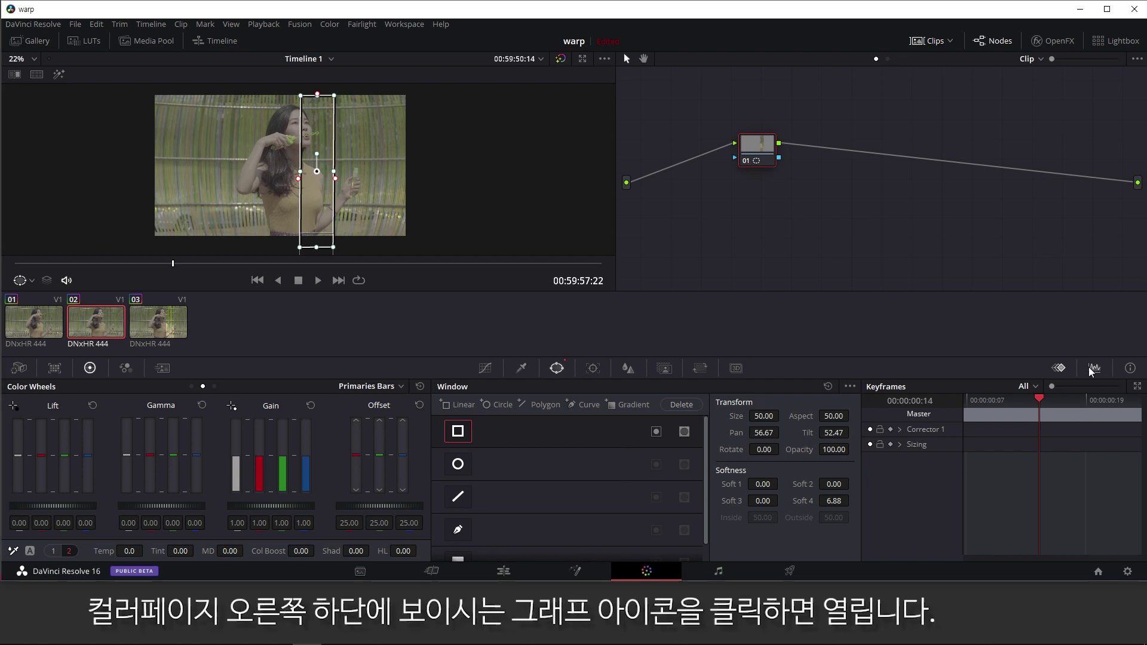
Show the Waveform scope in an enlarged floating Scopes window and move it so the video image remains in view.
left_click(1093, 368)
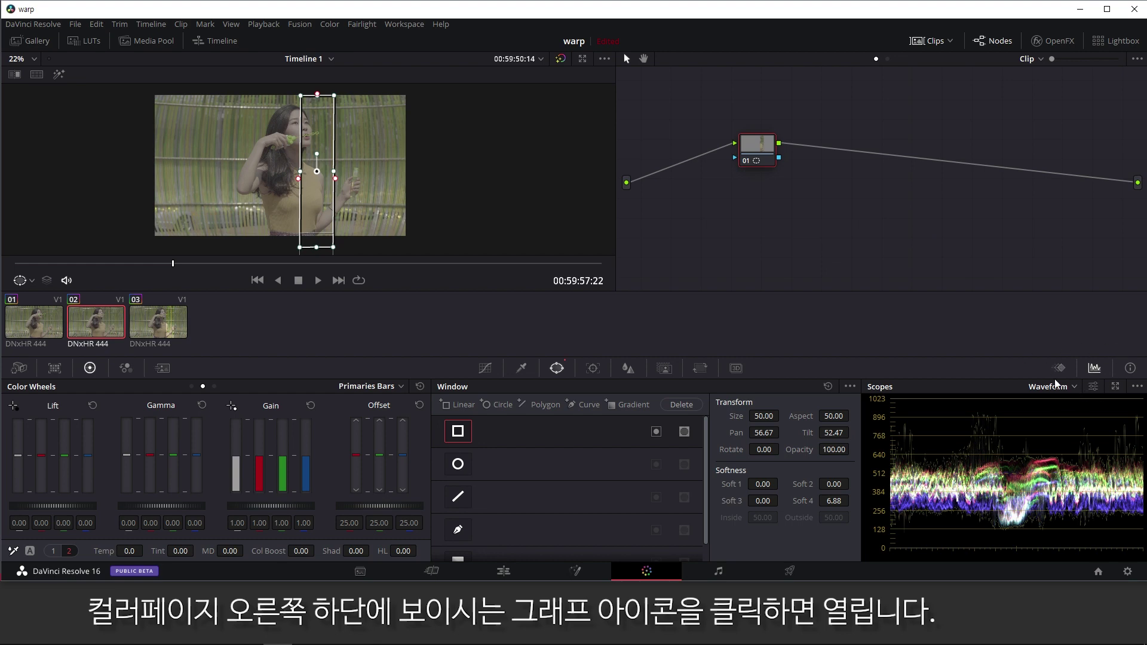
left_click(1116, 386)
left_click_drag(363, 86, 553, 45)
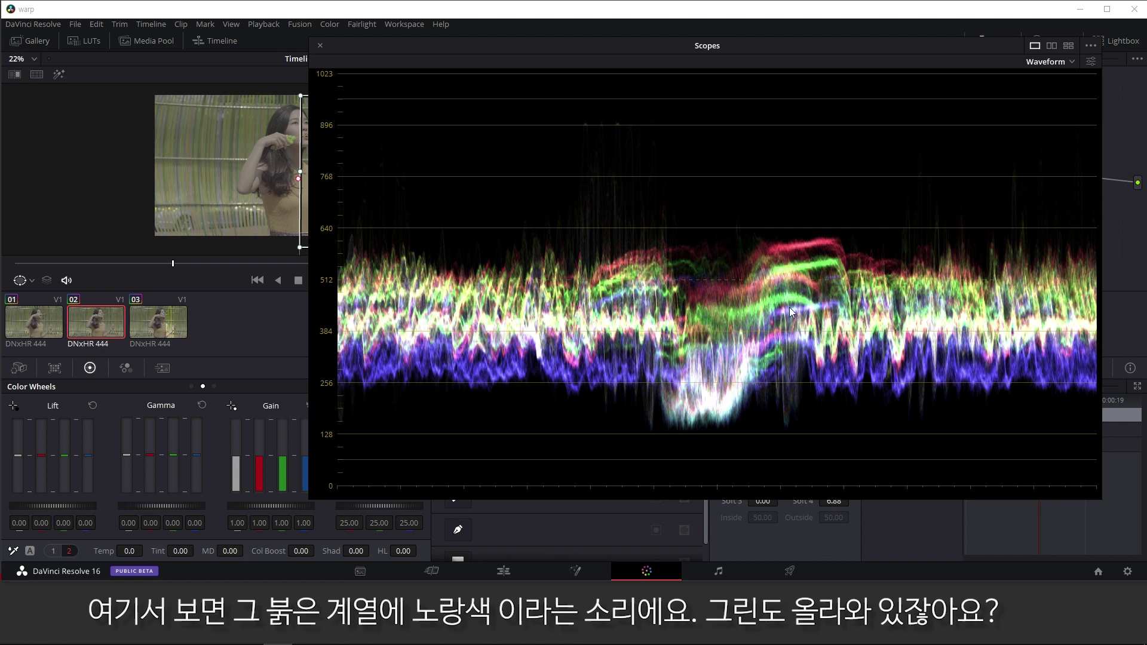
left_click_drag(508, 44, 467, 34)
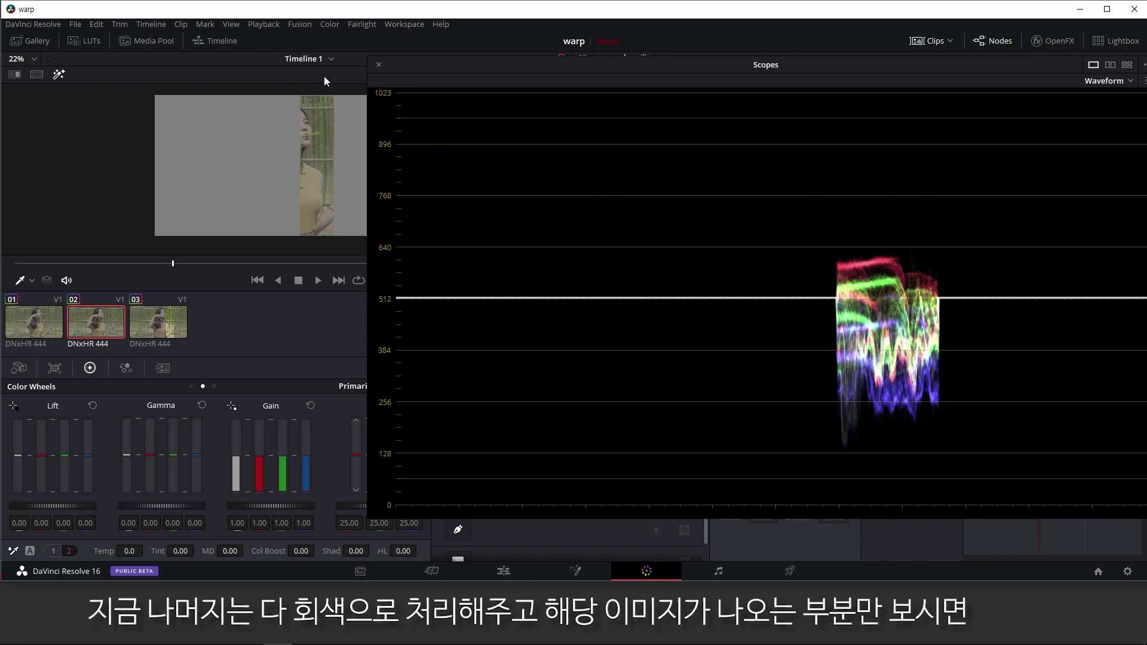
Switch the viewer overlay to Power Window and move the rectangular window over the woman's face and torso.
left_click(20, 281)
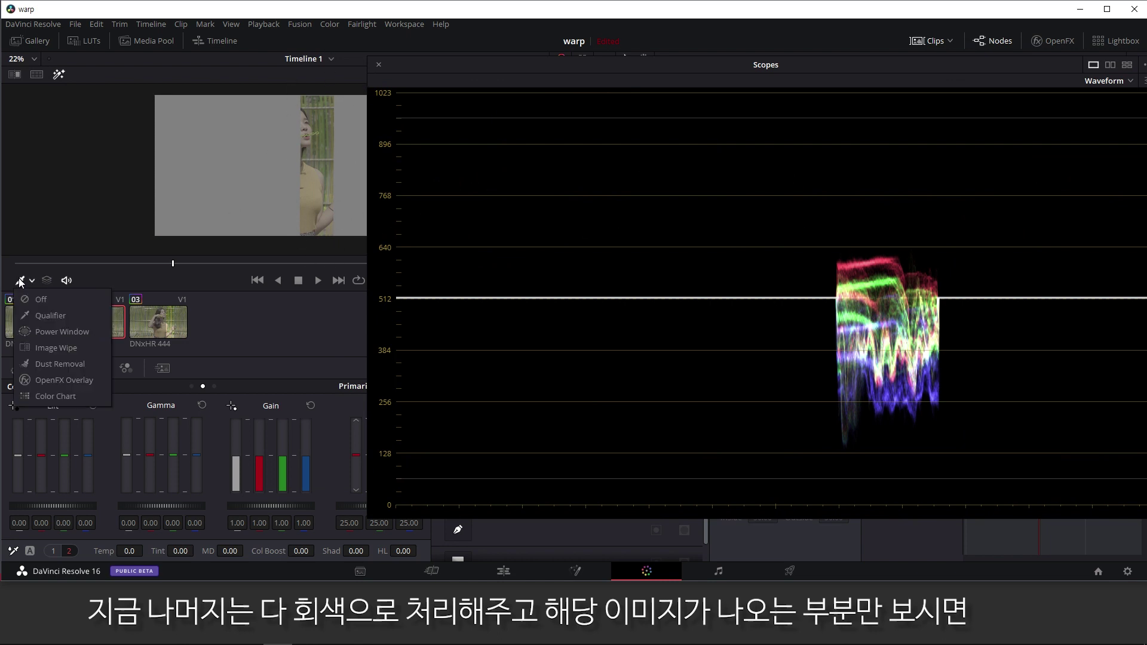
left_click(41, 332)
left_click_drag(318, 147, 301, 172)
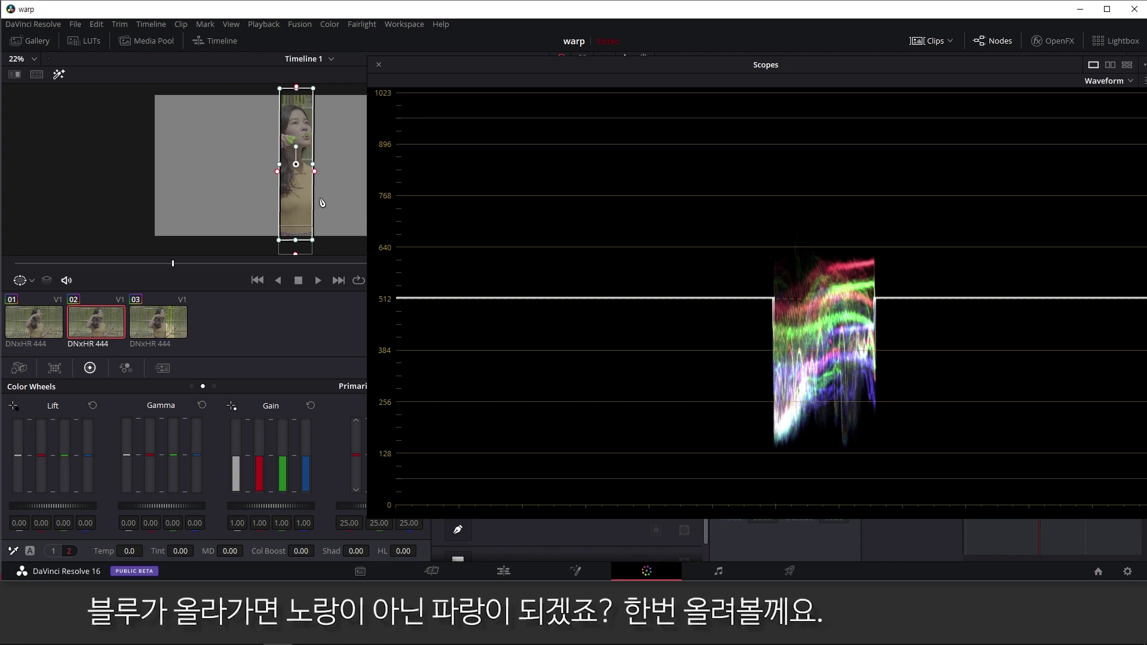
Raise the blue Gain of the windowed area to 1.69.
scroll(304, 462, "up", 5)
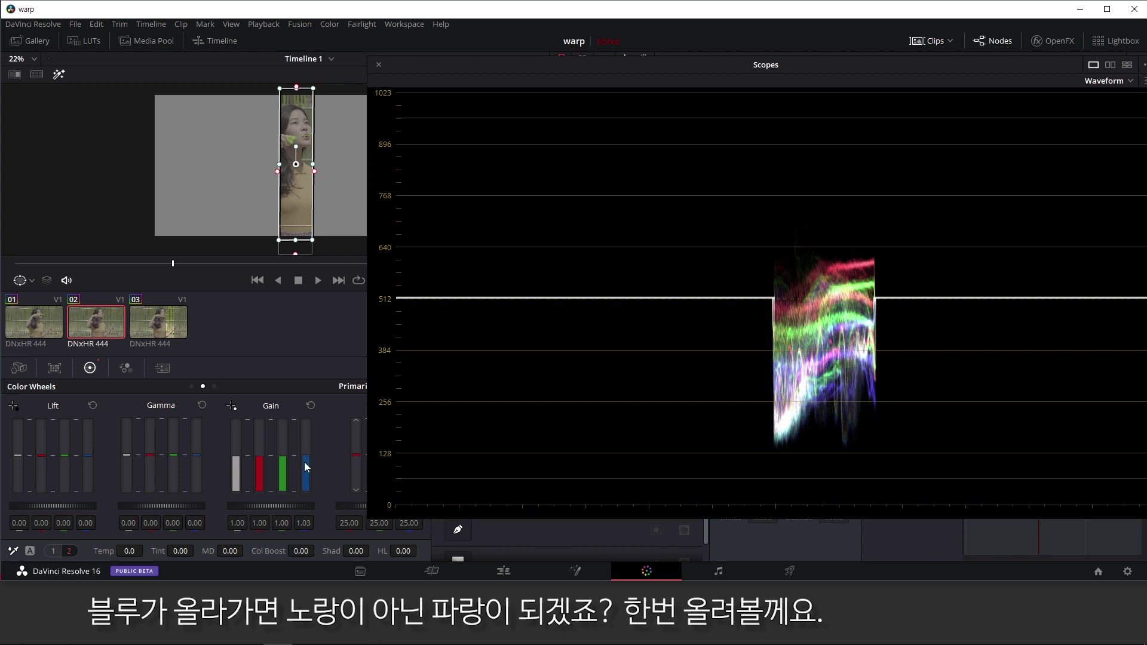
scroll(303, 461, "up", 6)
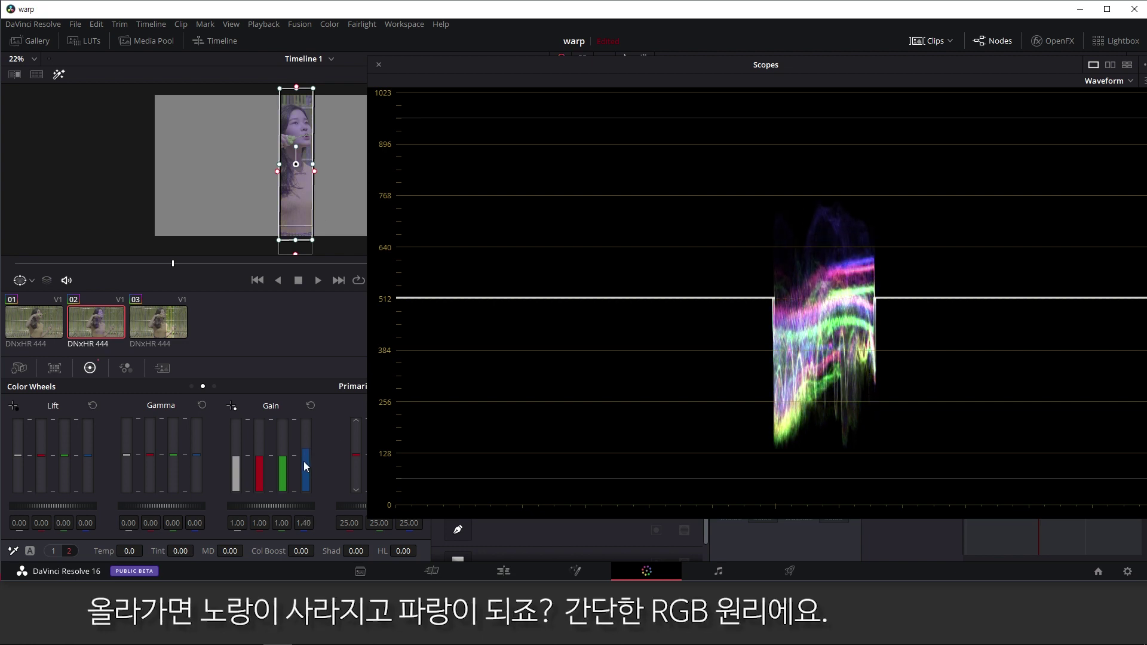
scroll(304, 461, "up", 5)
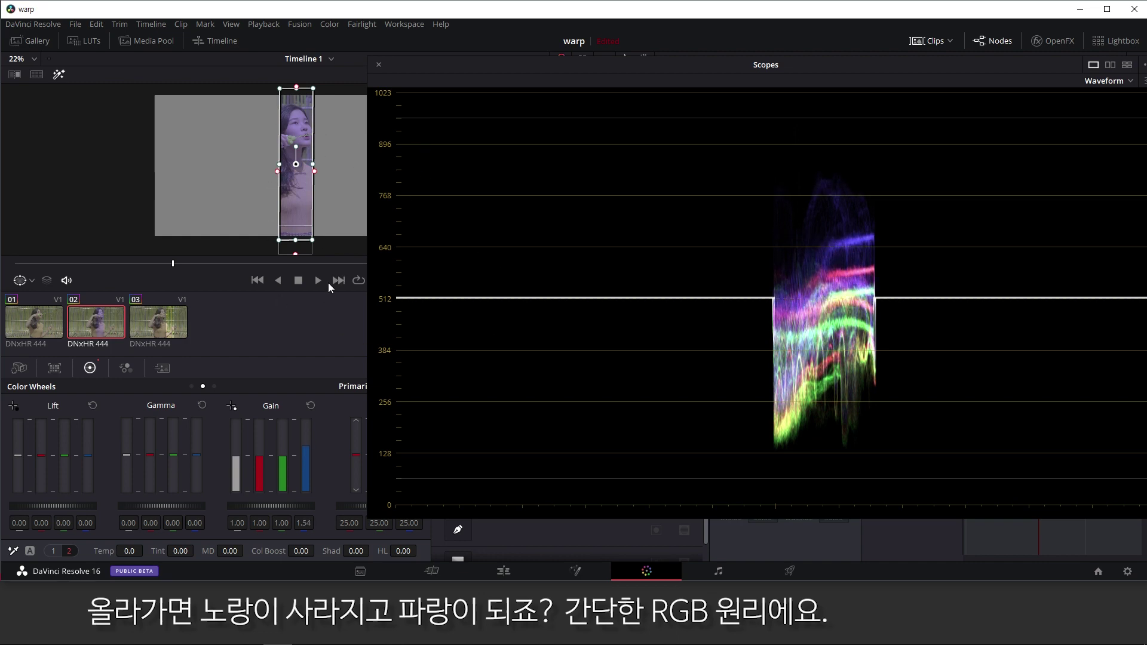
scroll(303, 475, "up", 5)
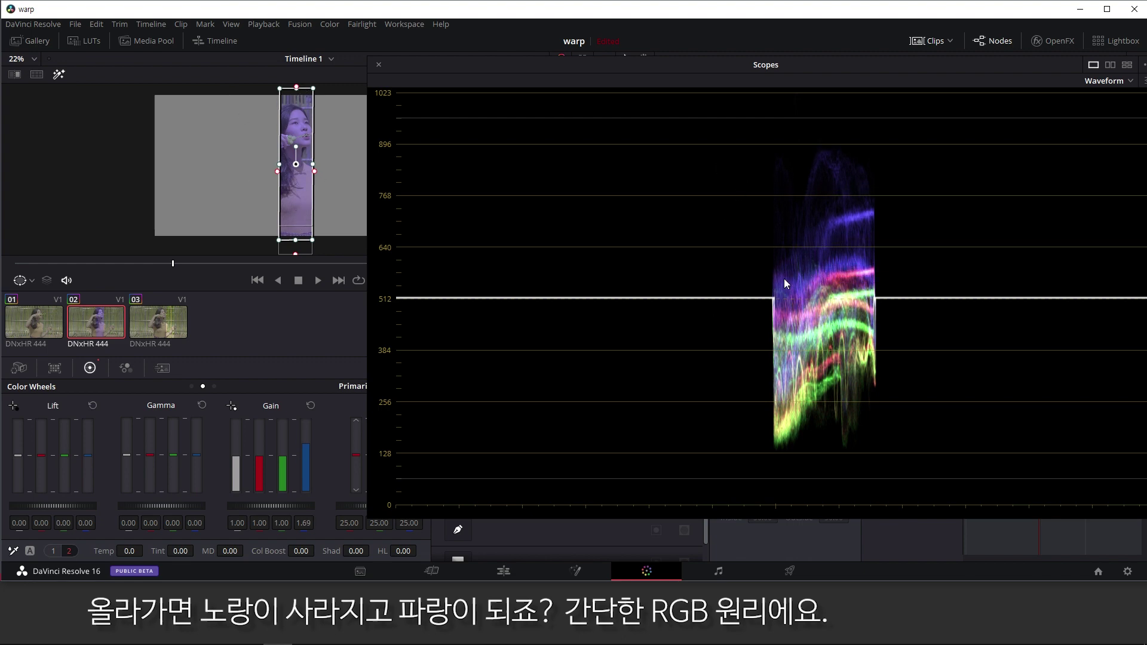
Lower the blue Gain to 1.24 and the red Gain to 0.91 so the RGB traces overlap.
scroll(303, 443, "down", 10)
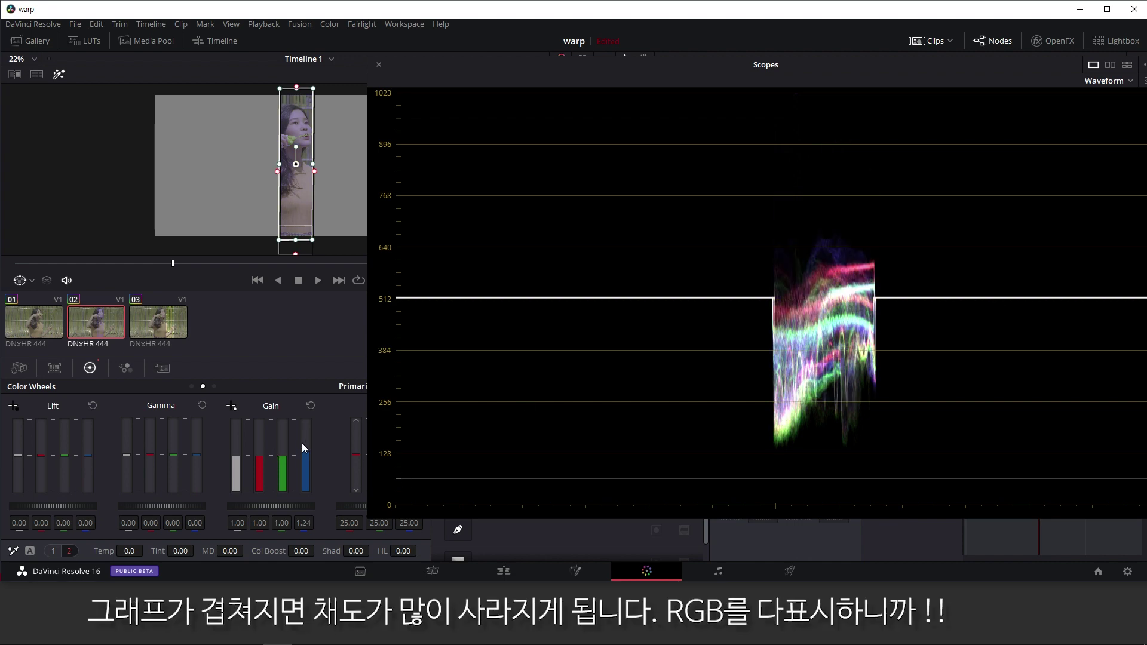
scroll(256, 465, "down", 2)
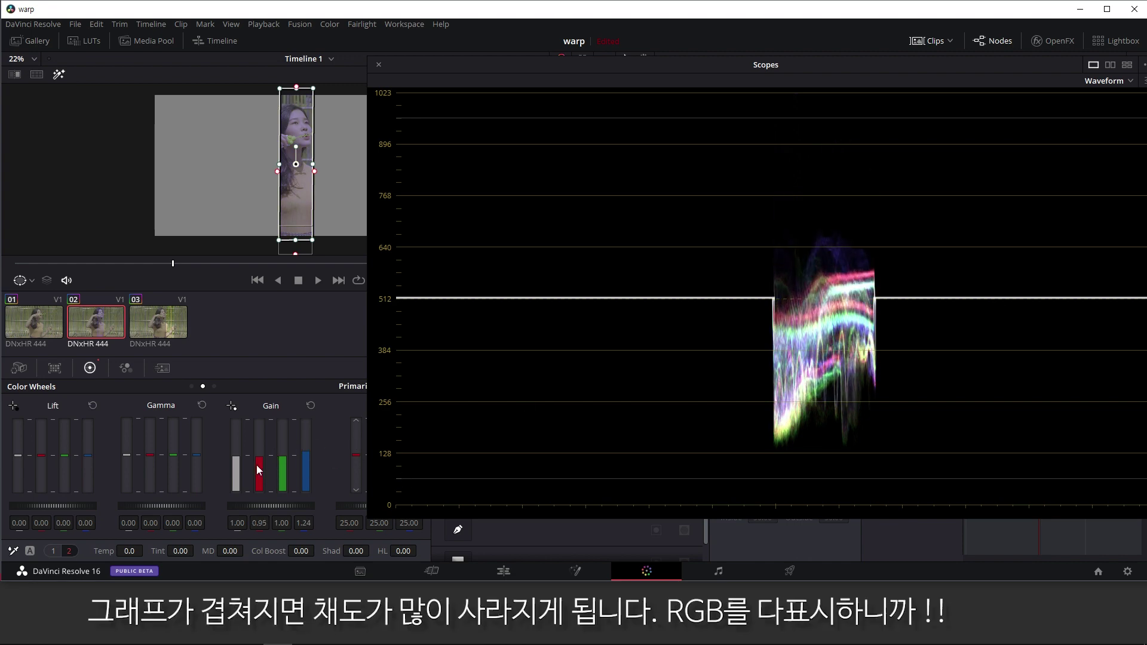
left_click_drag(258, 470, 258, 472)
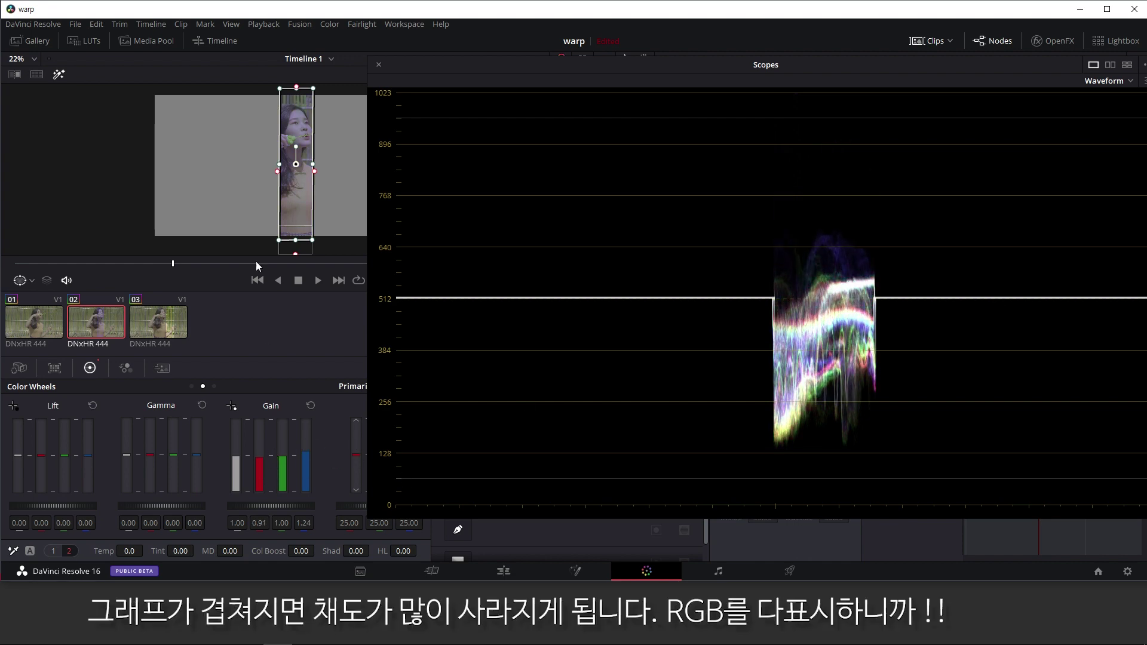
Switch to the enlarged viewer and centre the floating Scopes window over it.
key("alt+f")
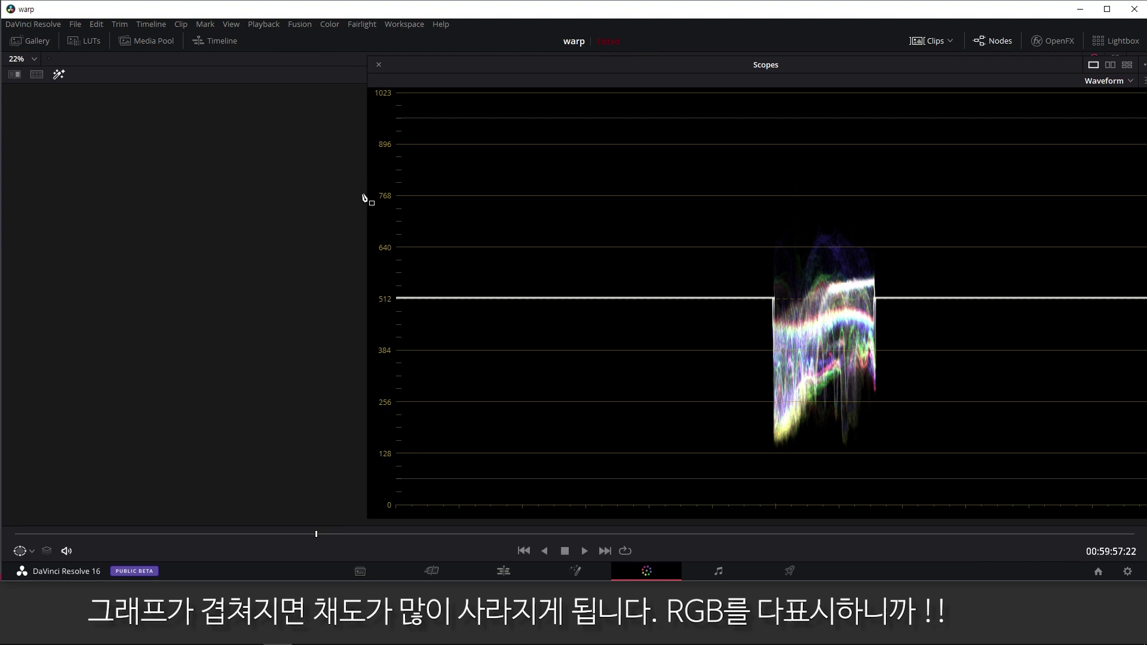
left_click_drag(535, 68, 330, 64)
left_click_drag(637, 69, 622, 87)
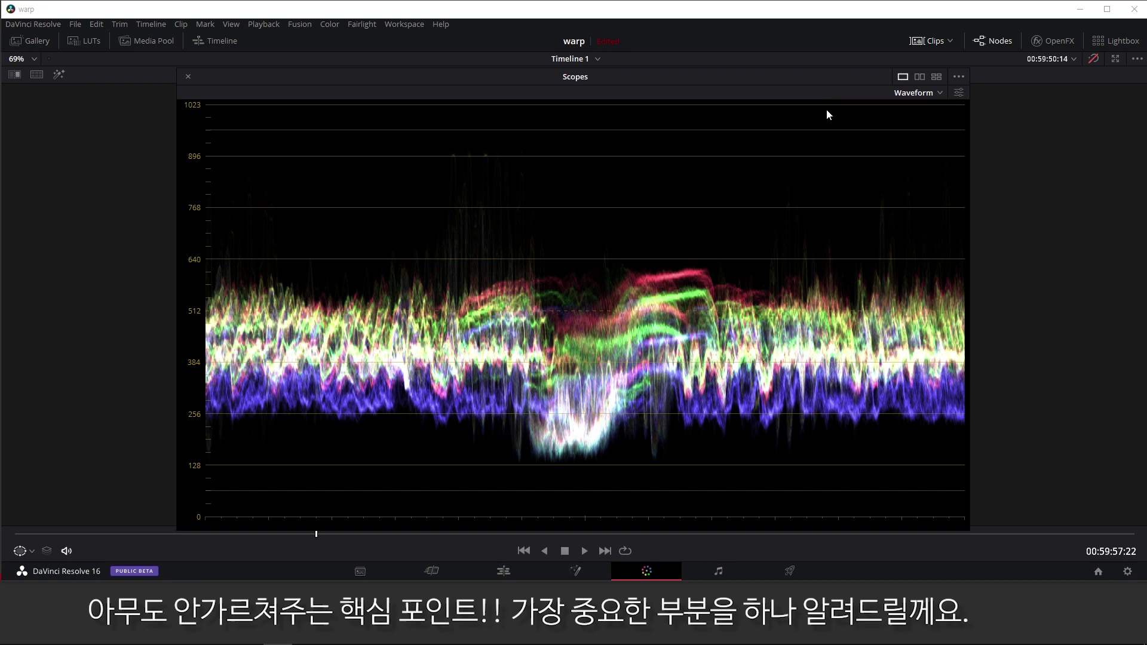
Open the waveform display settings and place them over the middle of the graph.
left_click(959, 95)
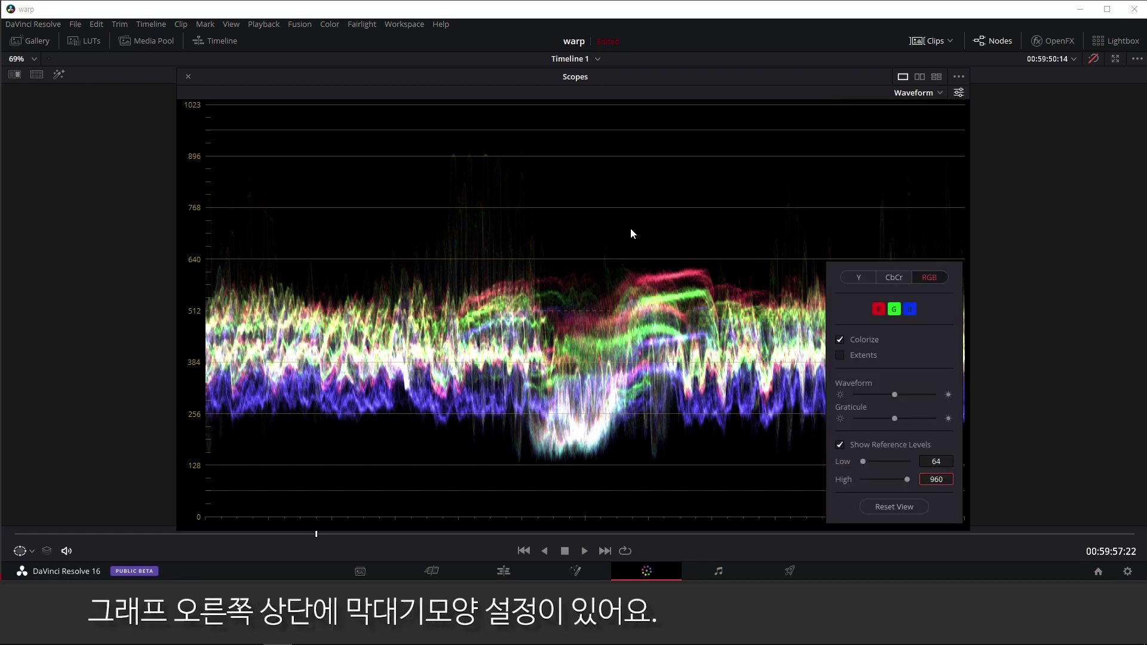
left_click(955, 95)
left_click(956, 96)
left_click_drag(906, 258, 760, 135)
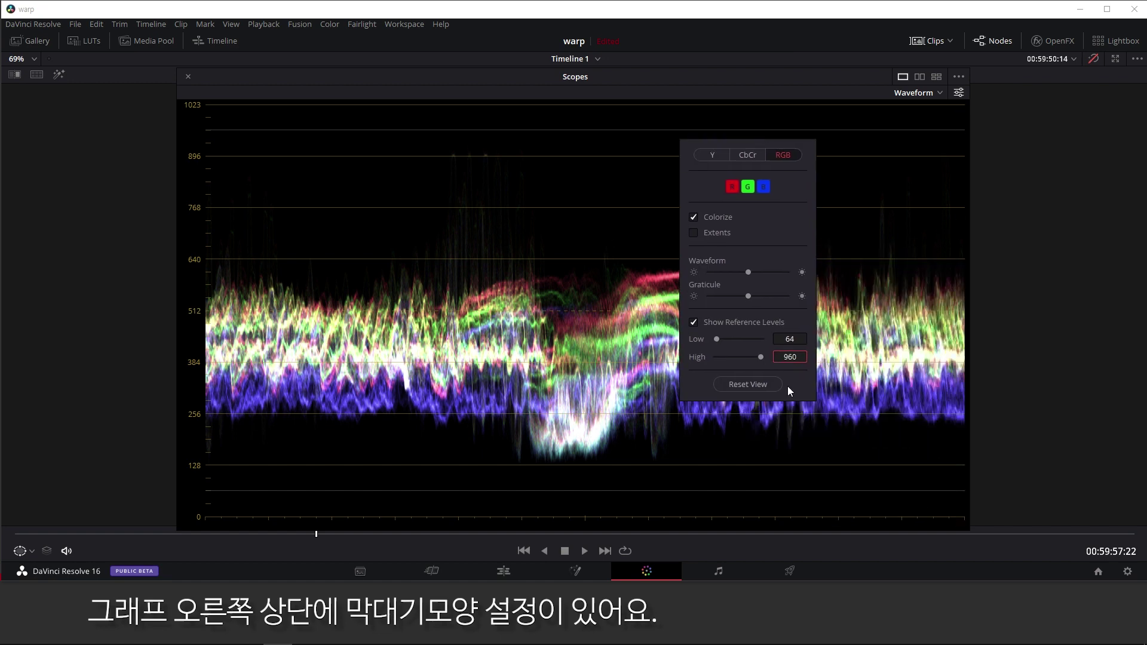
Toggle the waveform's Extents on and off, and switch Show Reference Levels off and on again.
left_click(708, 234)
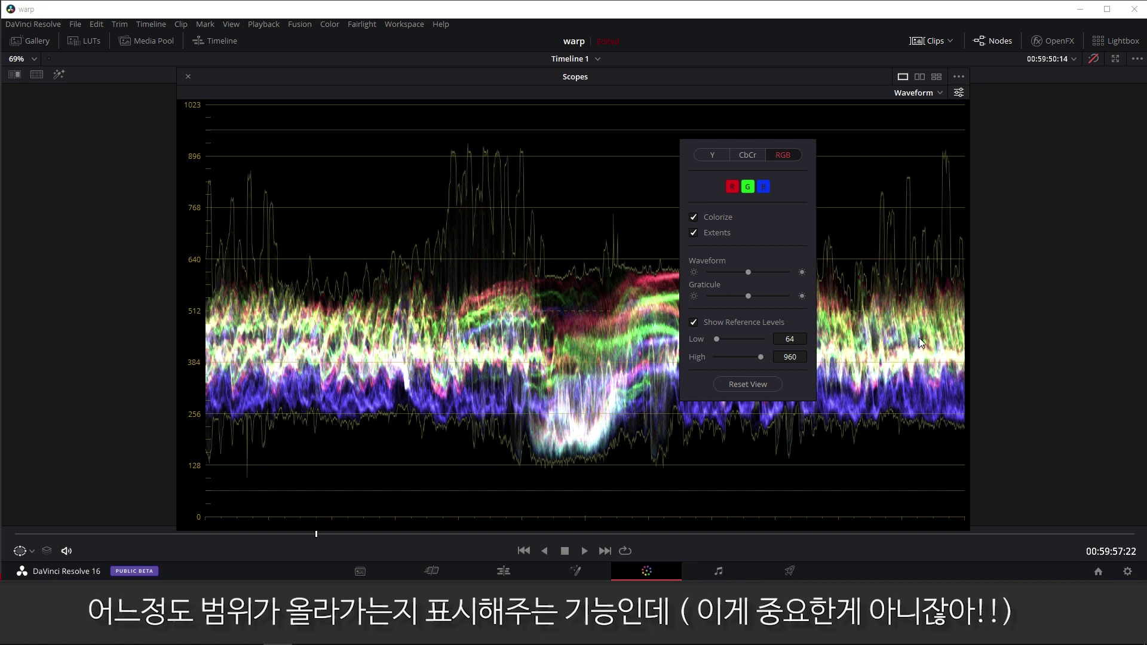
left_click(707, 233)
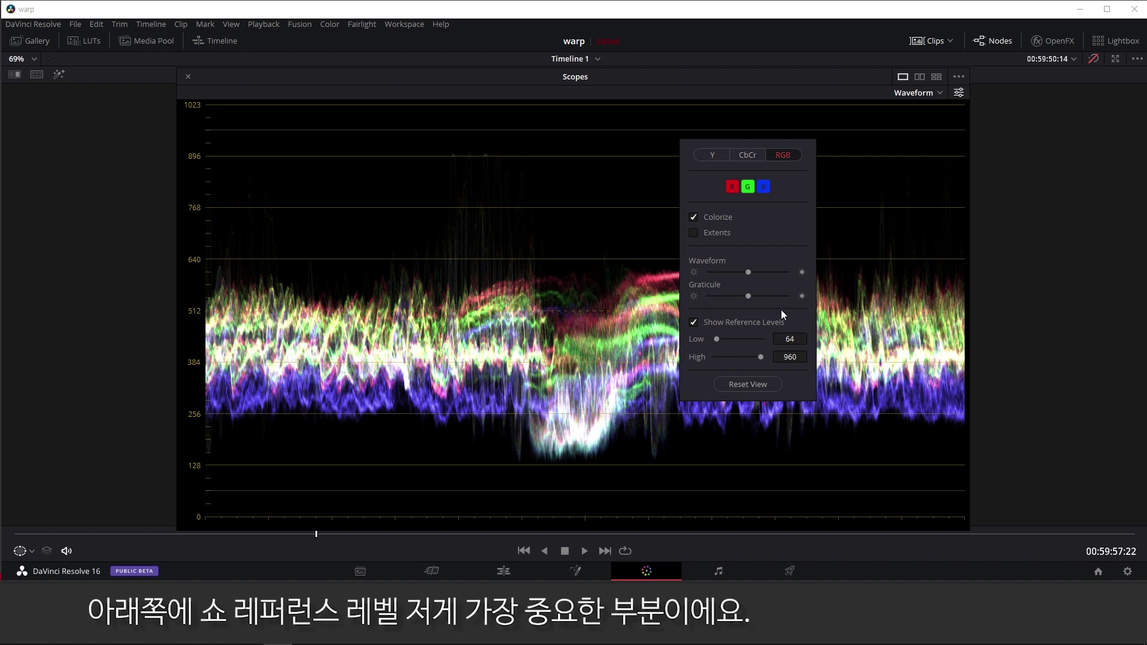
left_click(693, 321)
left_click(696, 322)
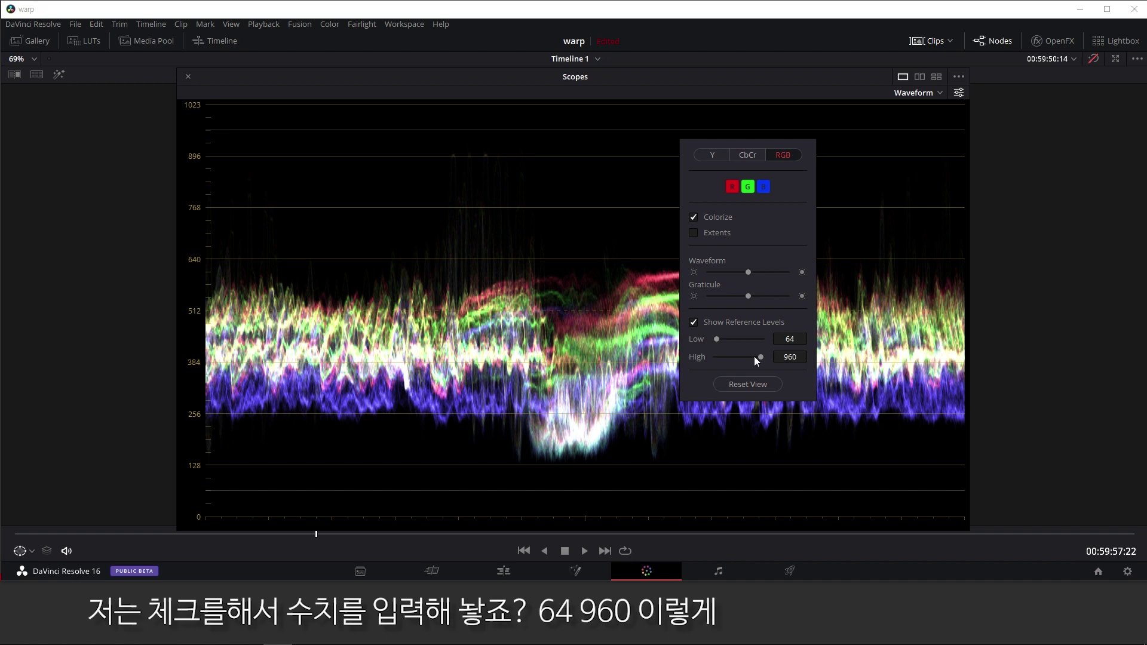
Move the waveform settings aside, shift the Low reference level to 91 and return it to 64.
left_click_drag(727, 148, 912, 159)
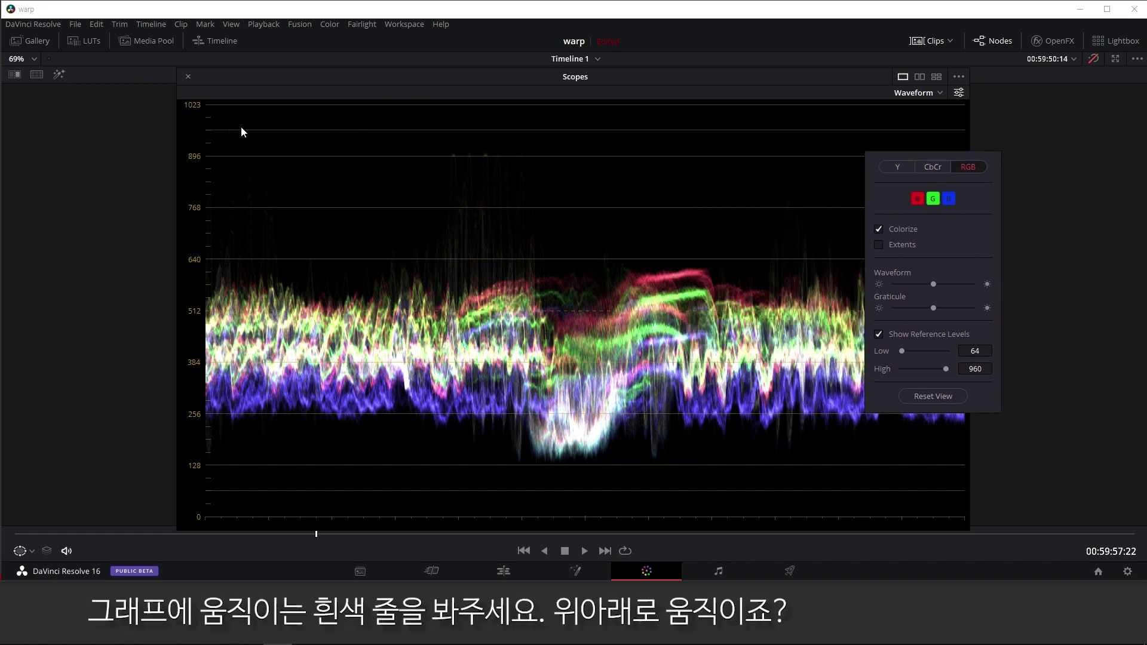
mouse_move(980, 351)
left_mouse_down()
mouse_move(997, 350)
mouse_move(997, 365)
left_mouse_up()
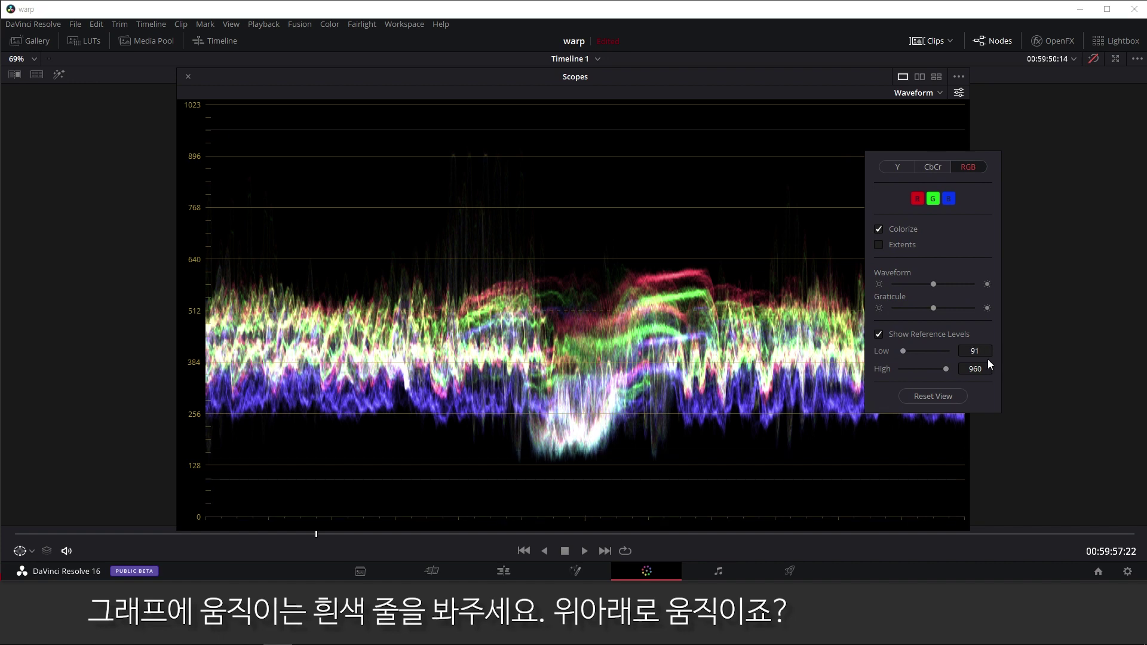
type("65")
key("BackSpace")
type("4")
key("Return")
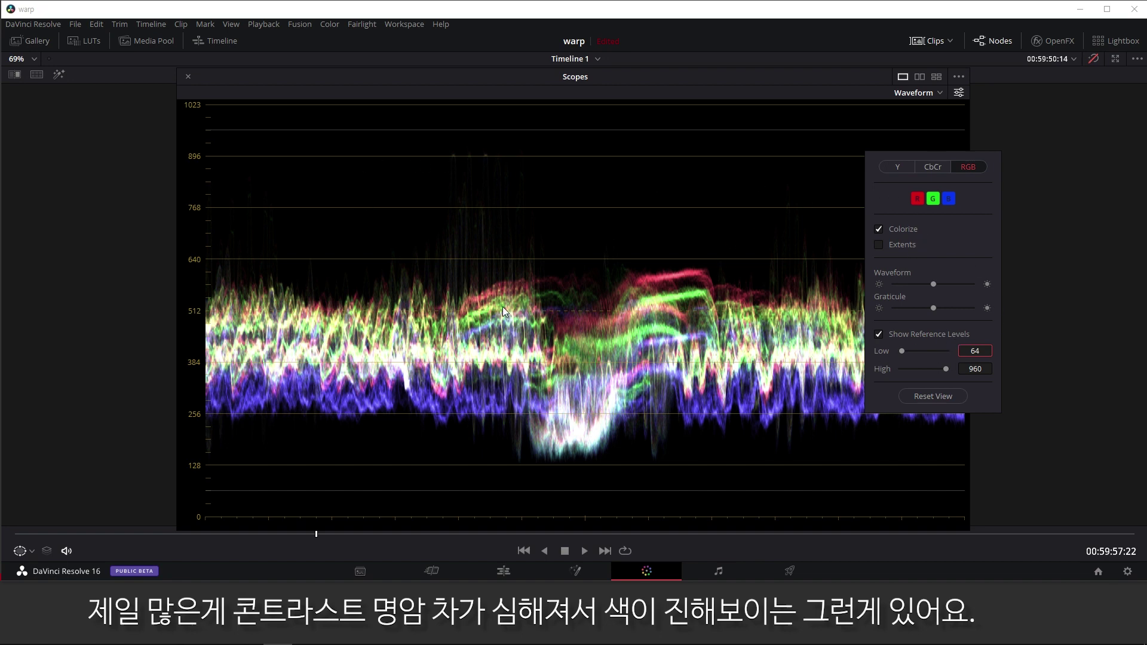
Move the waveform settings clear of the graph, close them and reposition the Scopes window.
left_click_drag(884, 153, 985, 153)
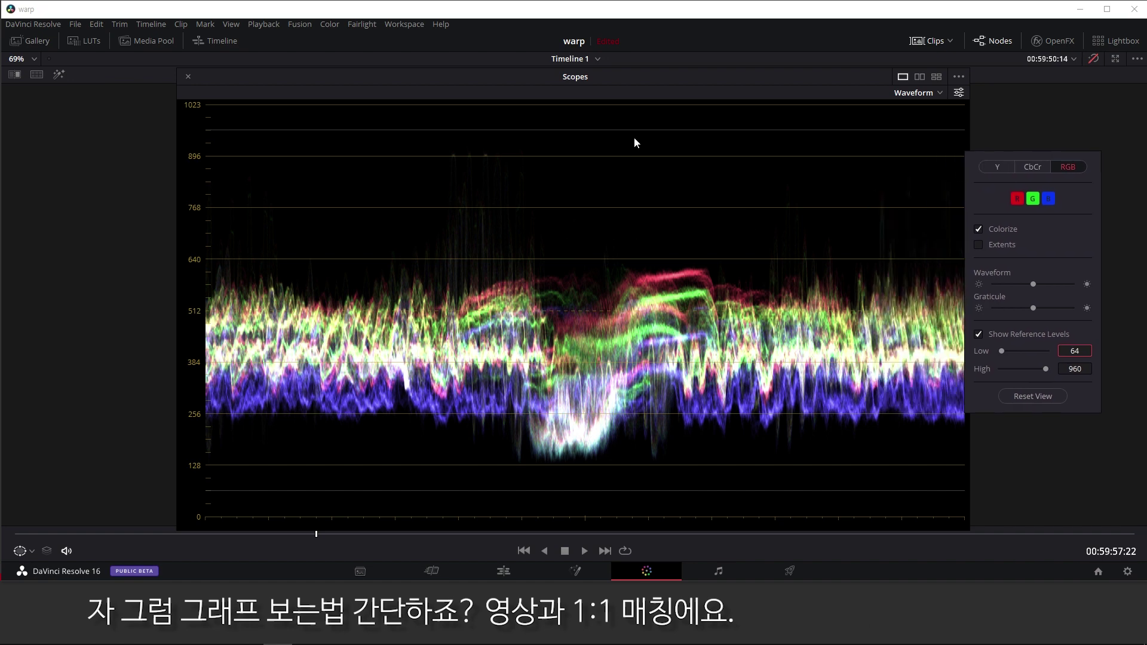
mouse_move(572, 77)
left_mouse_down()
mouse_move(781, 80)
mouse_move(812, 91)
mouse_move(536, 89)
mouse_move(558, 91)
left_mouse_up()
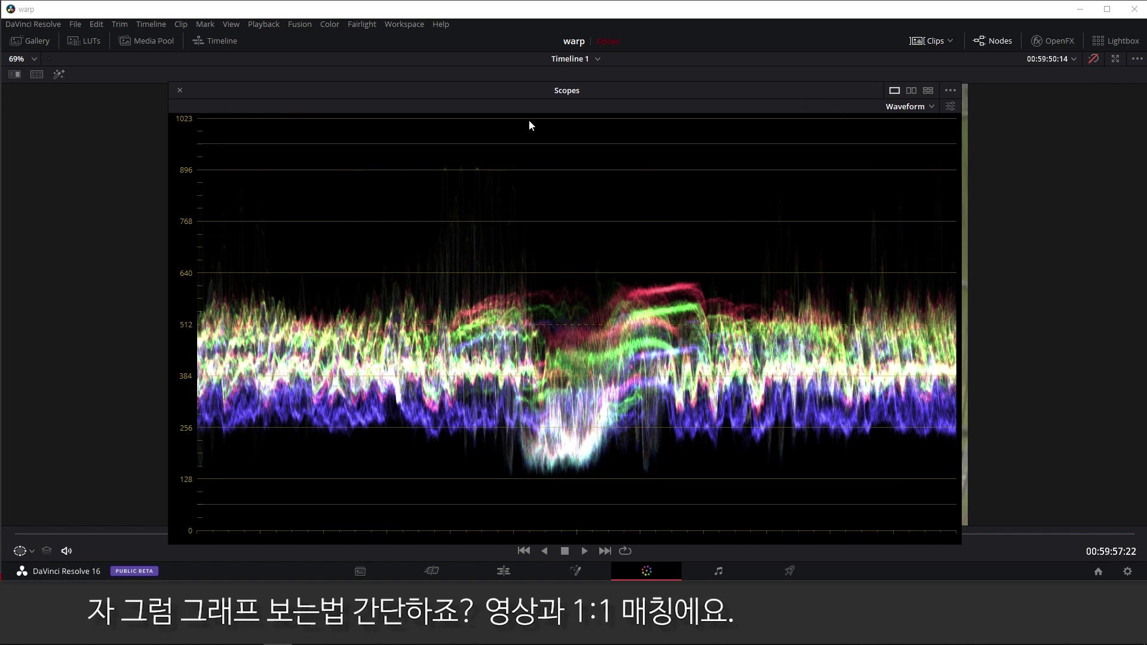
left_click_drag(522, 96, 535, 92)
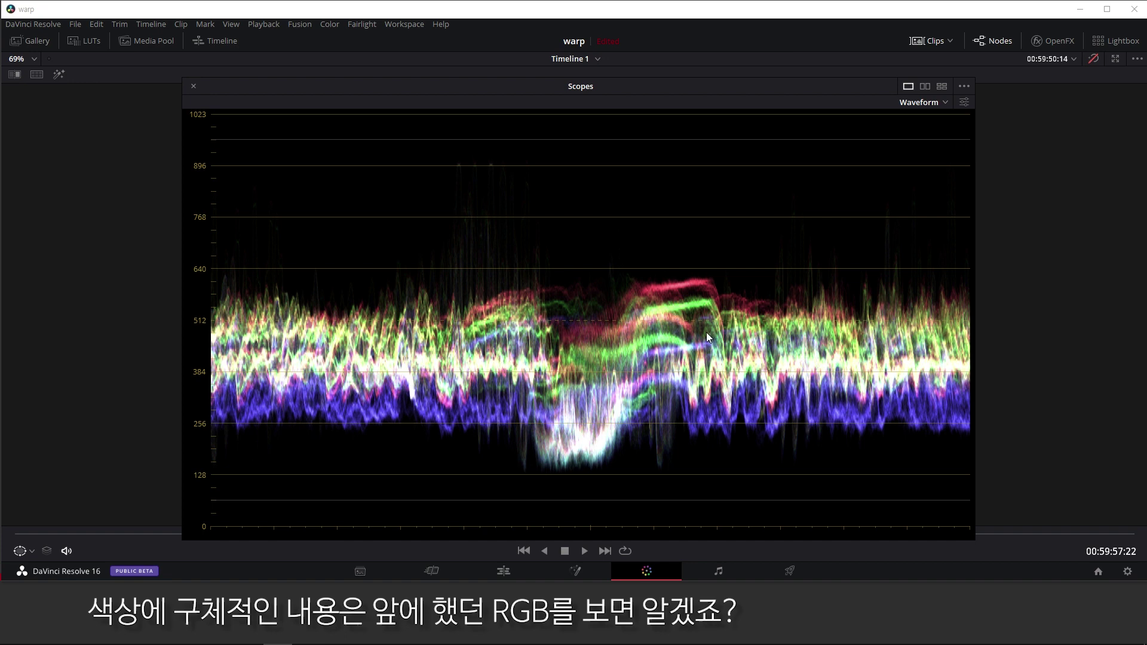
Compare the Parade and Waveform scopes by alternating between them, finishing on Waveform.
left_click(909, 102)
left_click(922, 122)
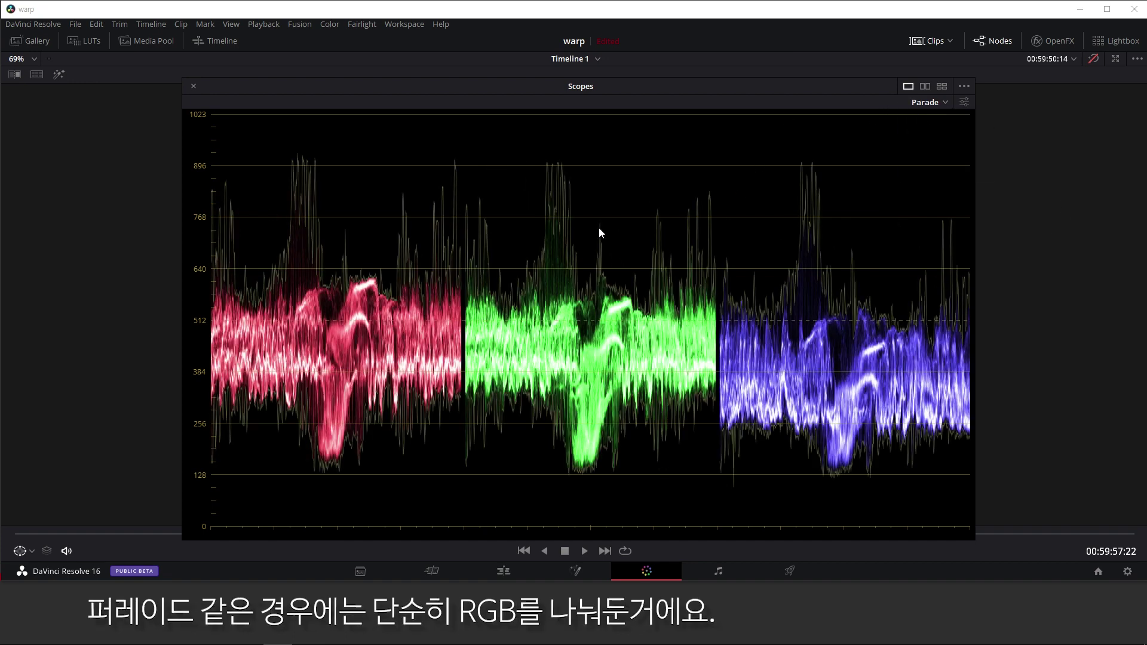
left_click(922, 101)
left_click(930, 134)
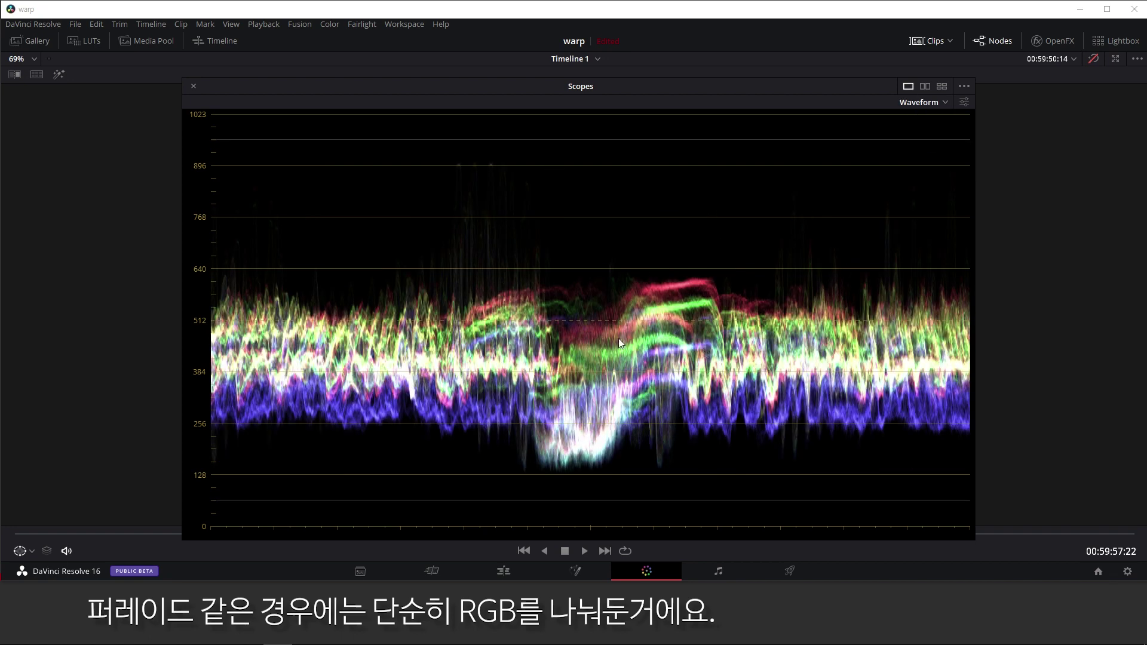
left_click(950, 103)
left_click(932, 122)
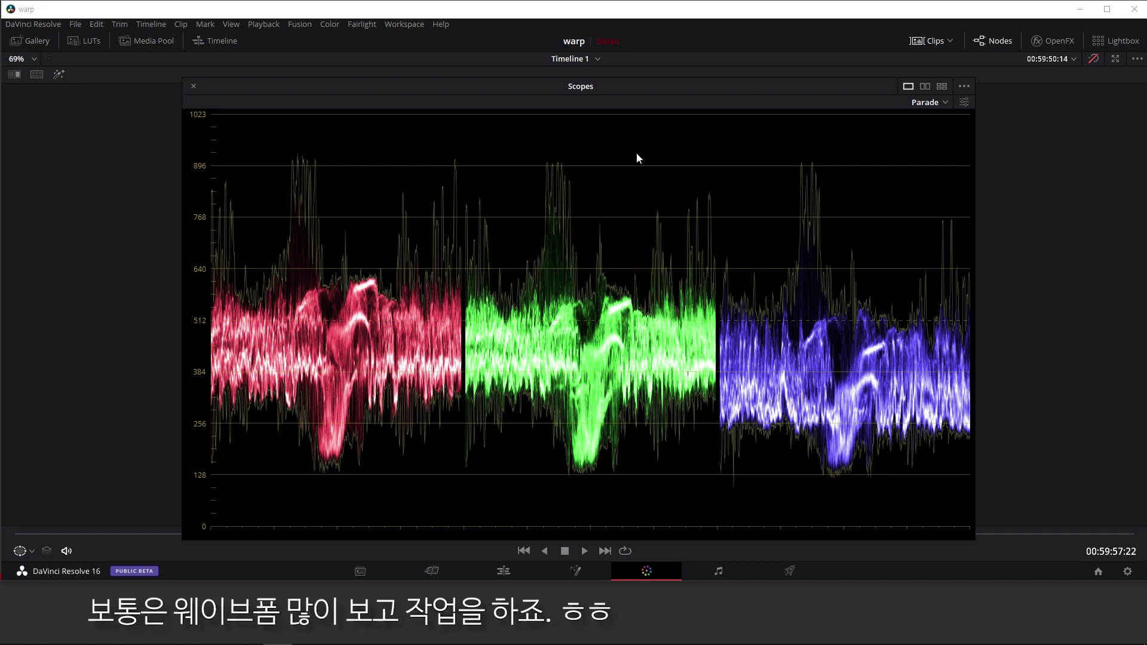
left_click(931, 103)
left_click(945, 131)
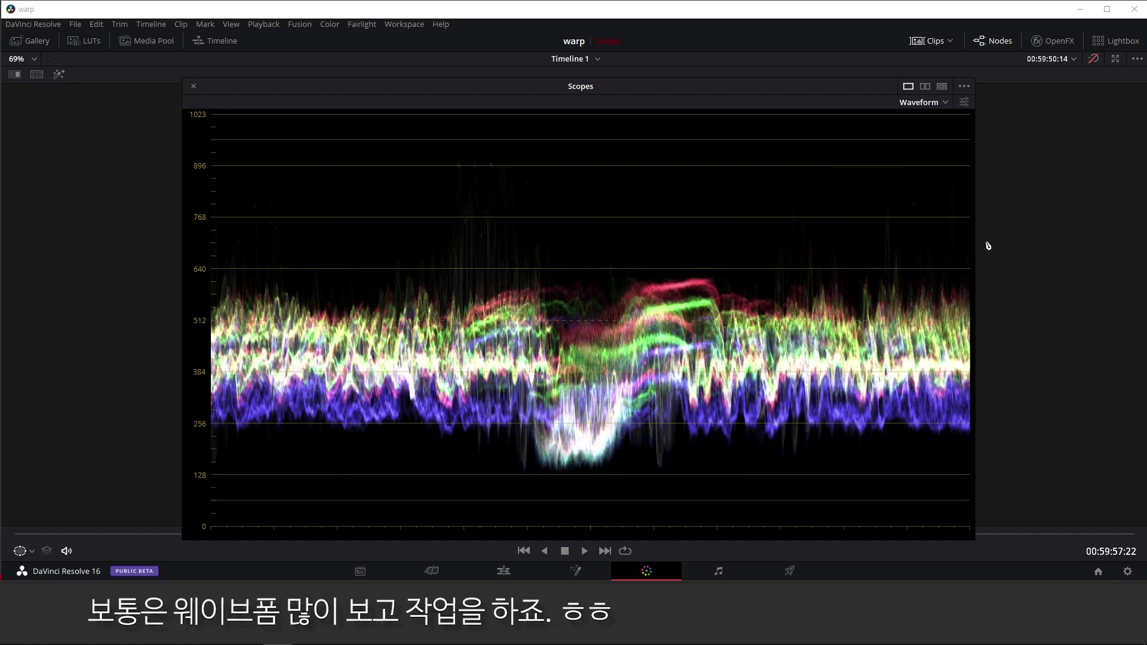